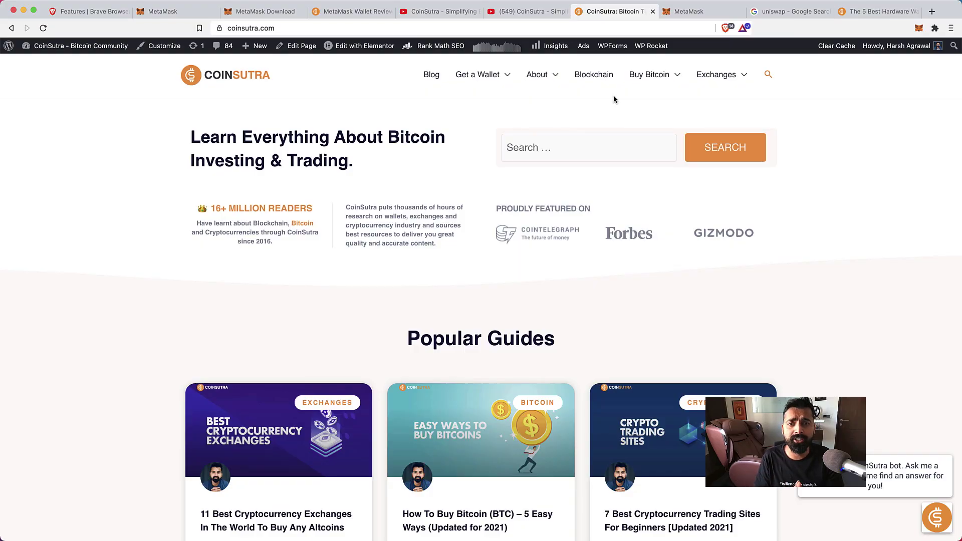
Bring up 'The 5 Best Hardware Wallets' article and scroll to the Ledger Nano X features list.
key("super+9")
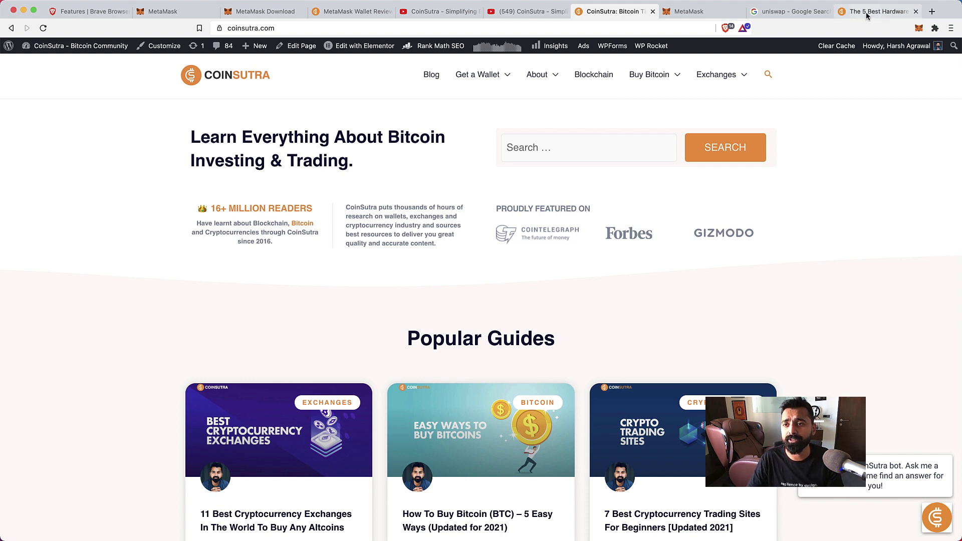
scroll(477, 247, "down", 3)
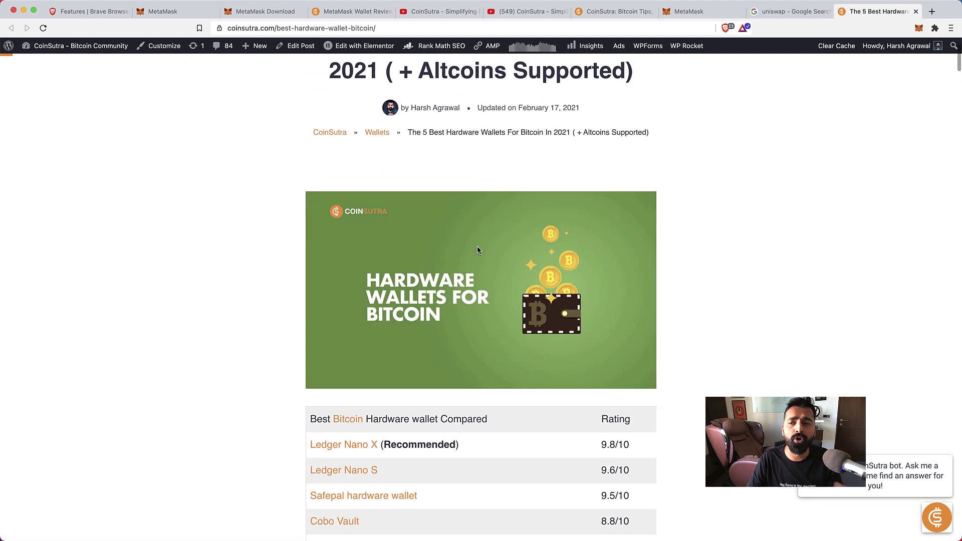
scroll(476, 248, "down", 4)
scroll(477, 249, "down", 20)
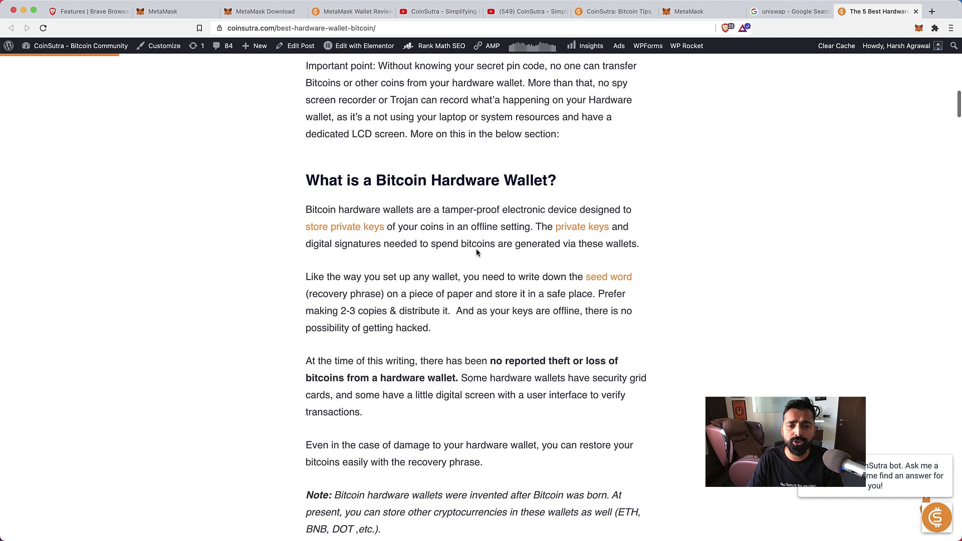
scroll(477, 252, "down", 6)
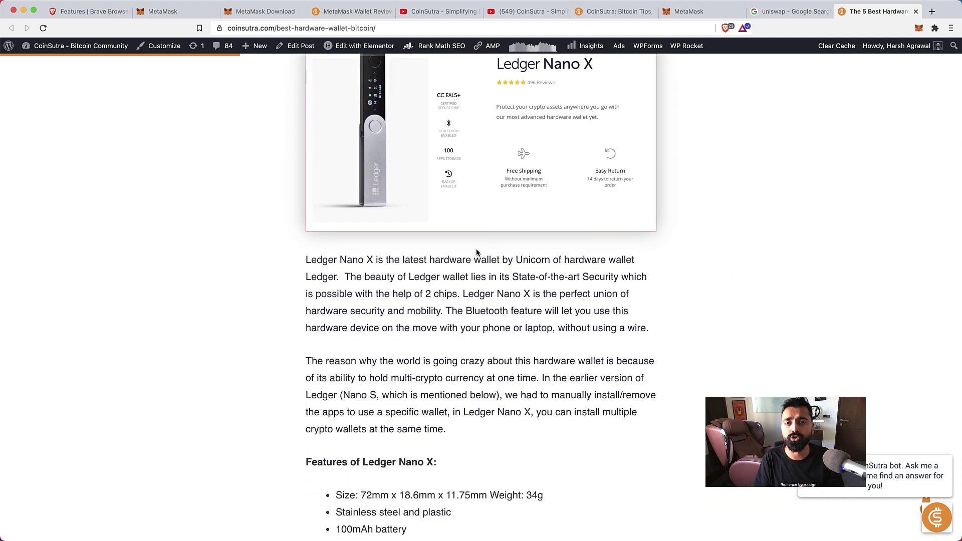
left_click(477, 252)
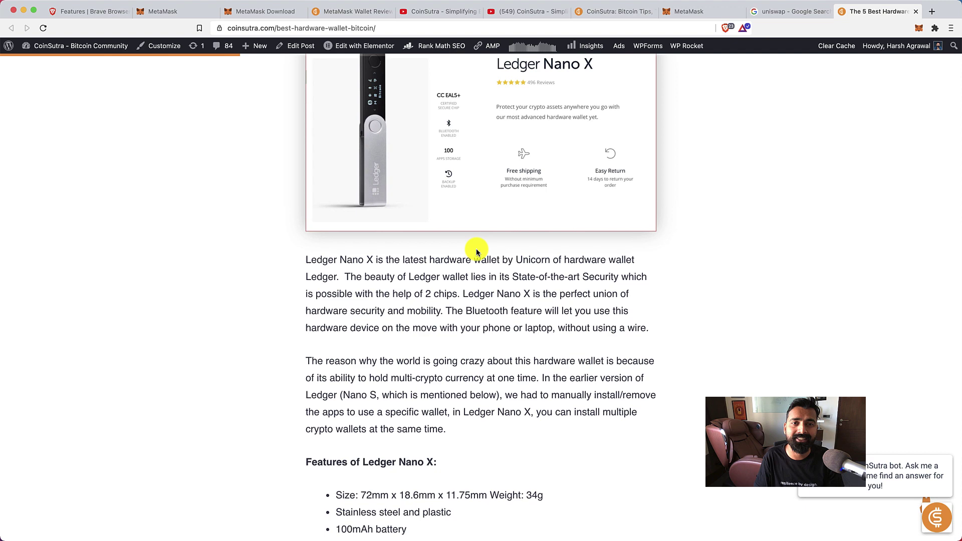
scroll(476, 252, "down", 5)
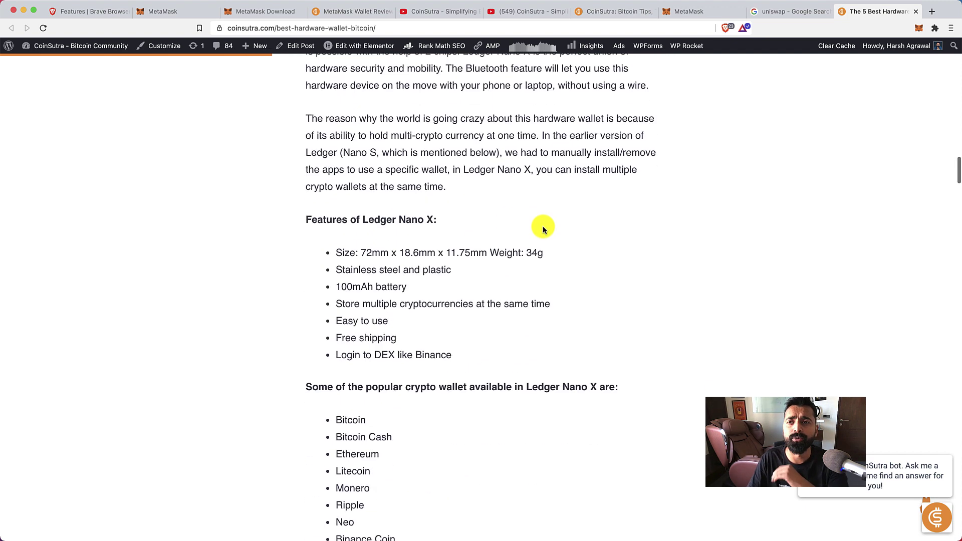
Connect the Ledger hardware wallet in MetaMask and add its first account holding 1.170524 ETH.
left_click(919, 29)
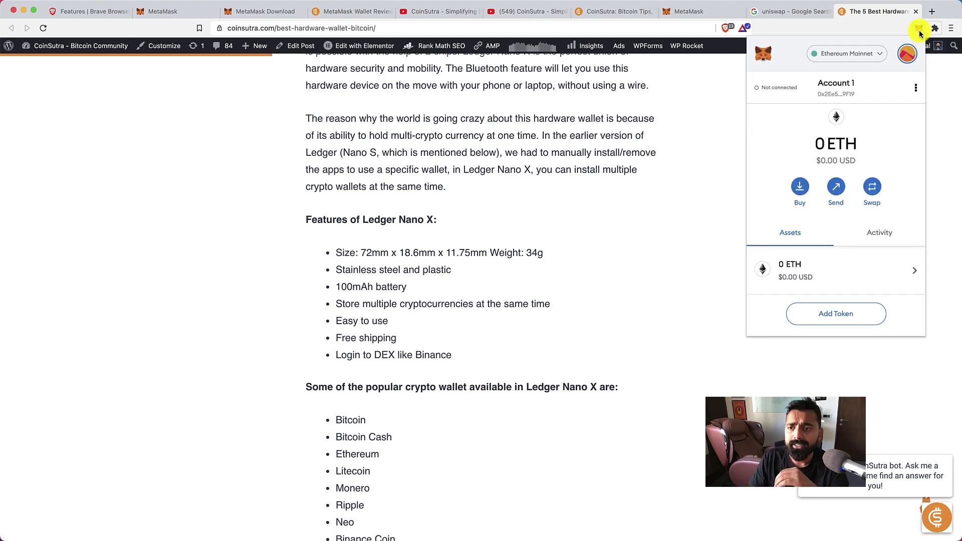
left_click(908, 54)
left_click(834, 189)
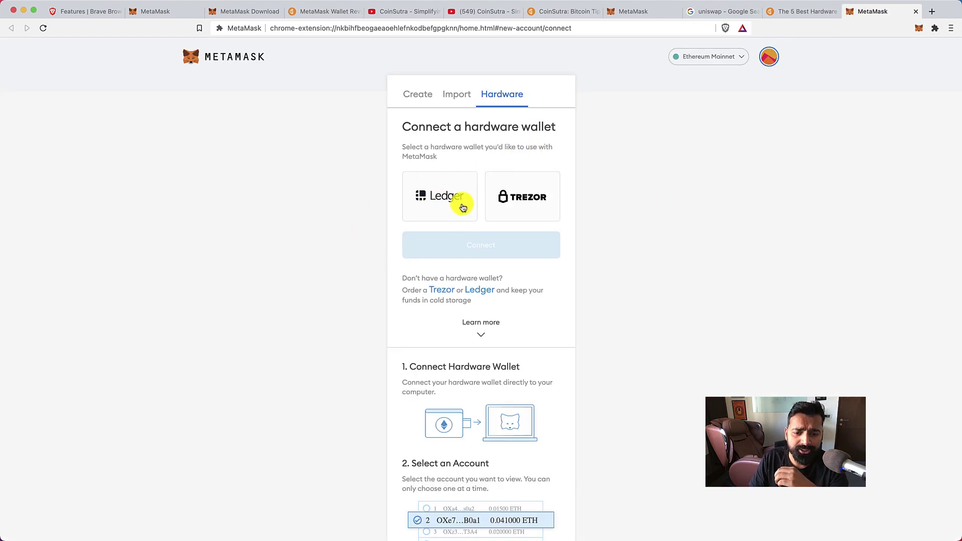
left_click(448, 197)
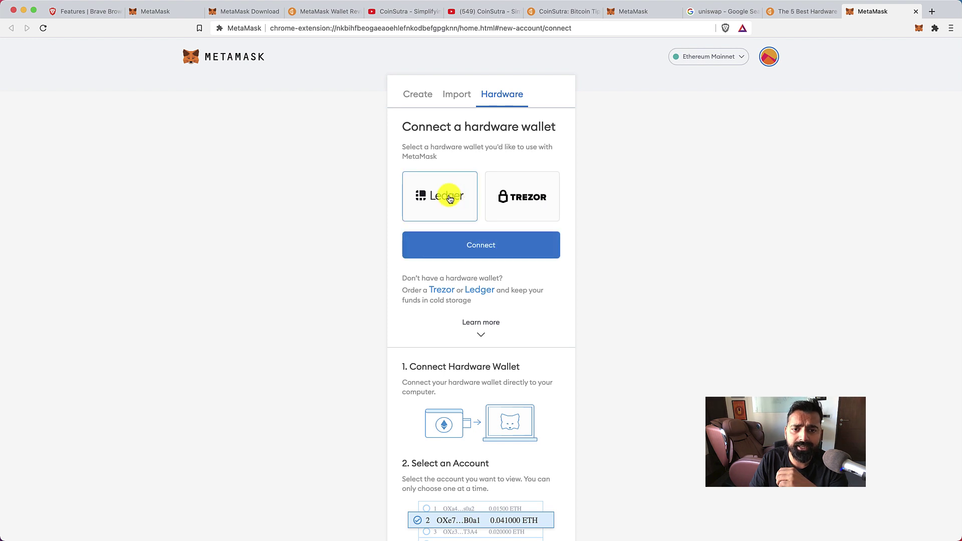
left_click(475, 248)
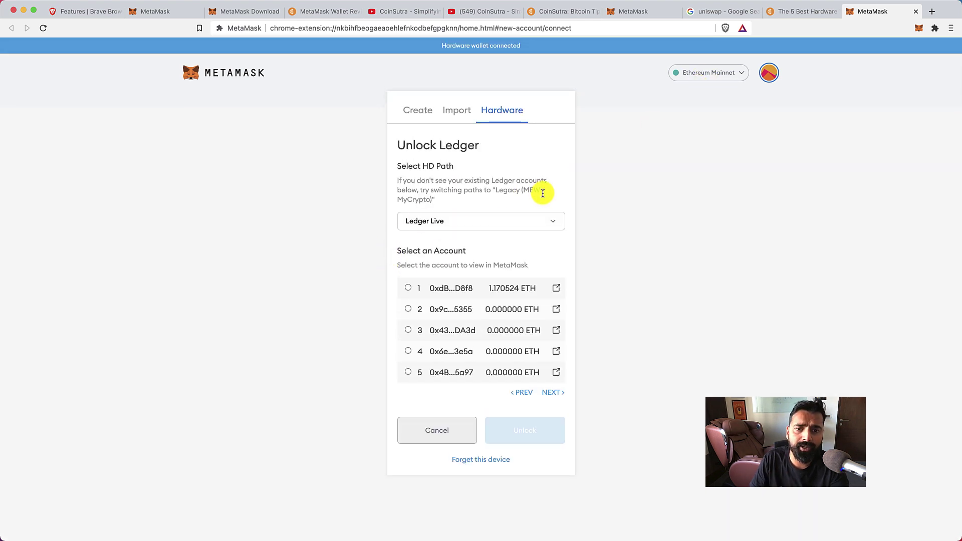
left_click(408, 288)
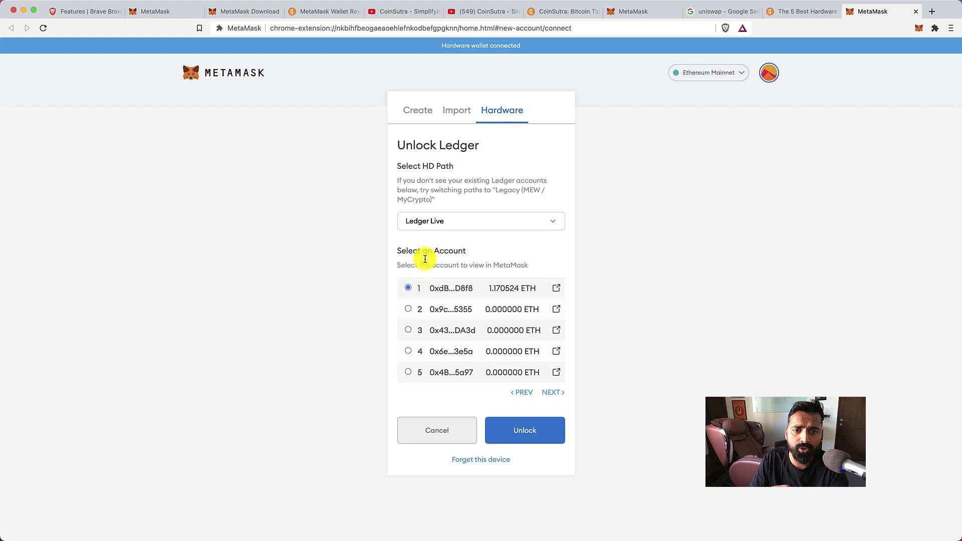
left_click(520, 418)
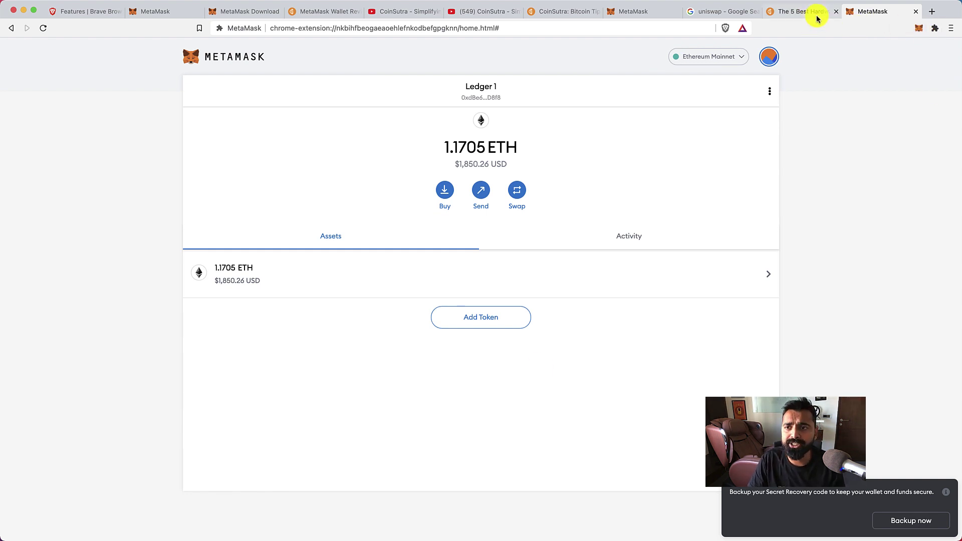
Switch from Ledger 1 to Account 1 and back, then open and dismiss the Ledger 1 options menu.
left_click(766, 58)
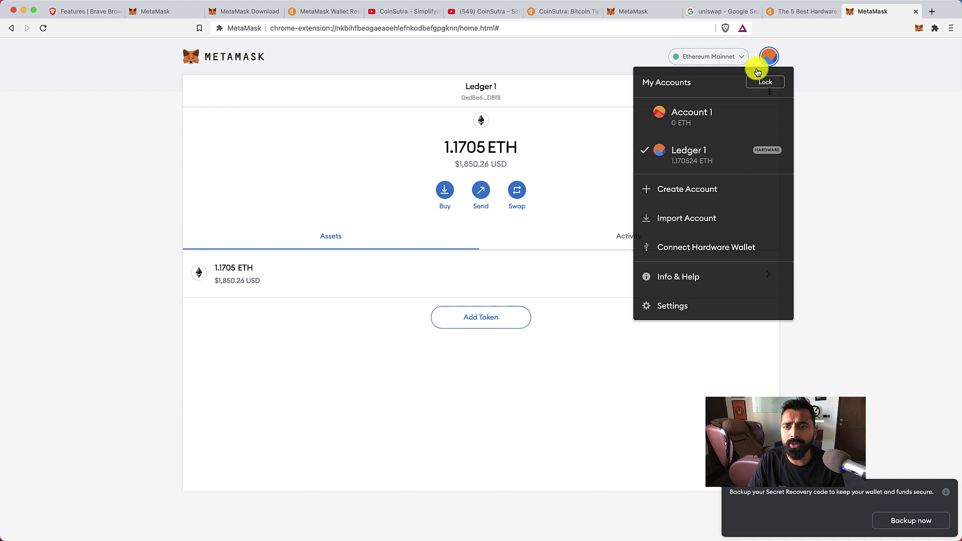
left_click(693, 121)
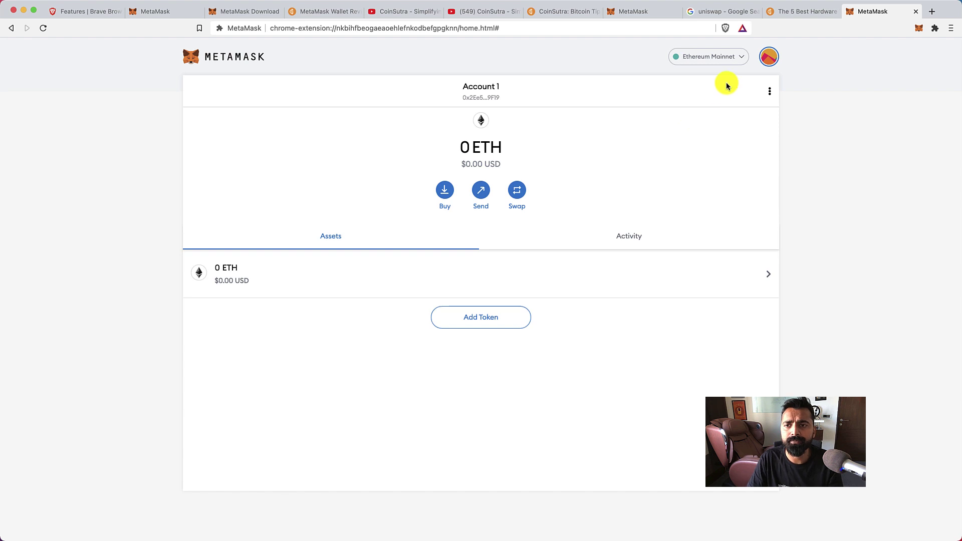
left_click(770, 56)
left_click(715, 157)
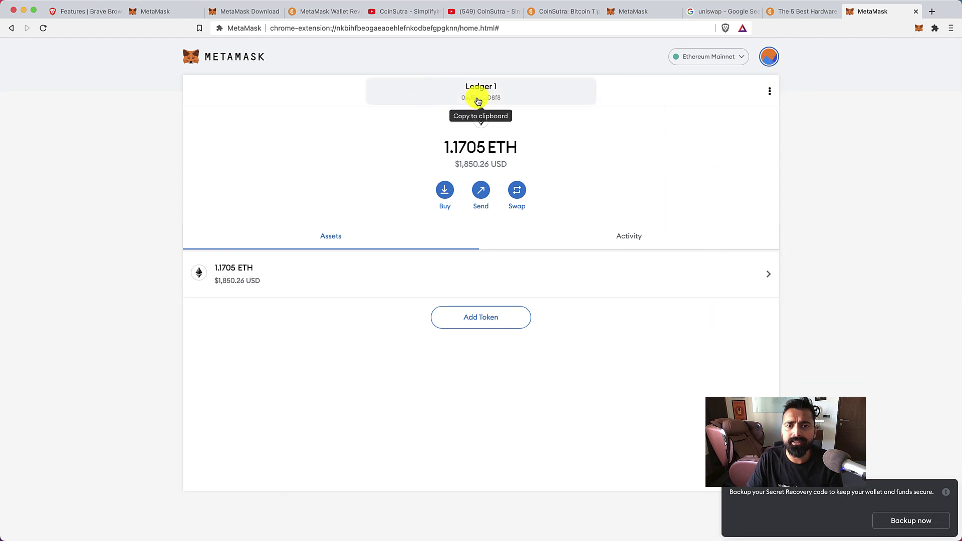
left_click(769, 91)
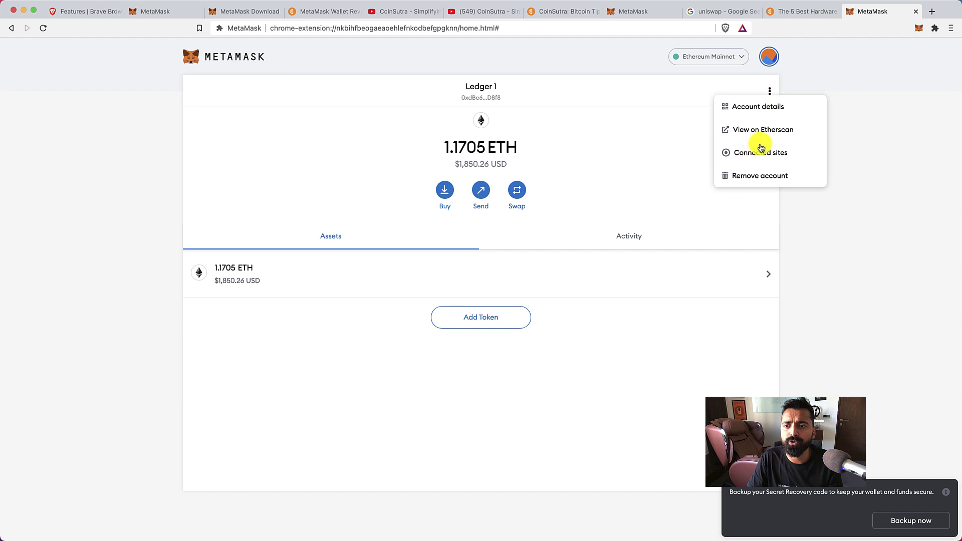
left_click(892, 88)
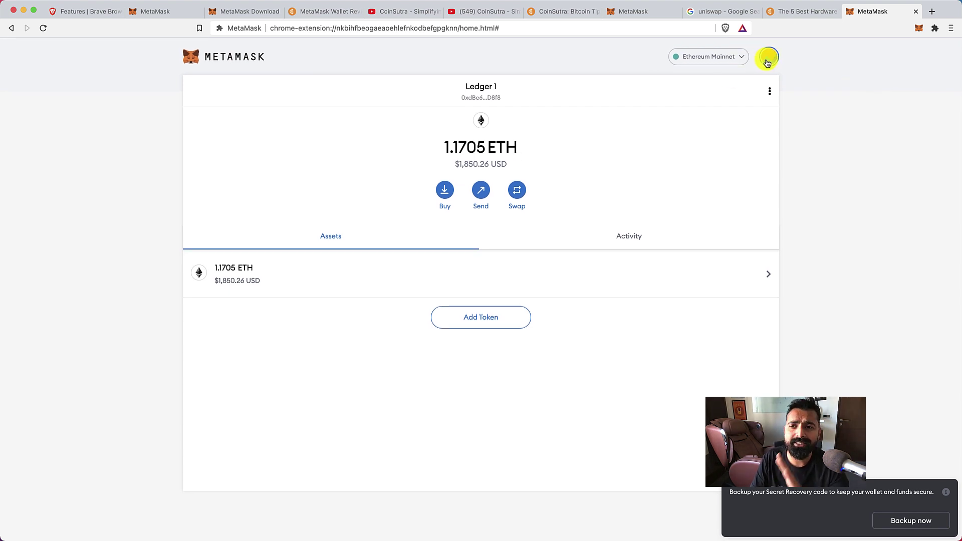
Load app.uniswap.org in a new tab and keep MetaMask as the connected wallet.
left_click(931, 11)
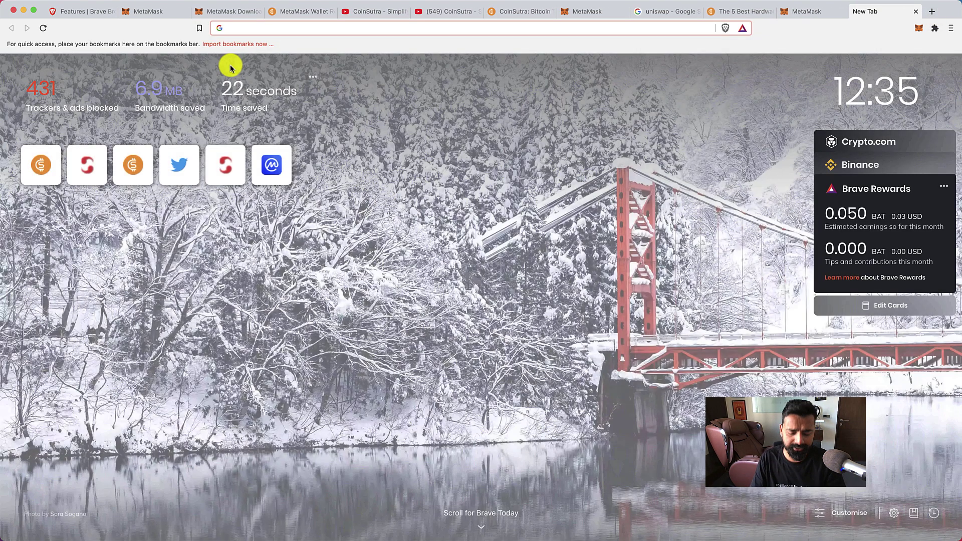
type("app.unis")
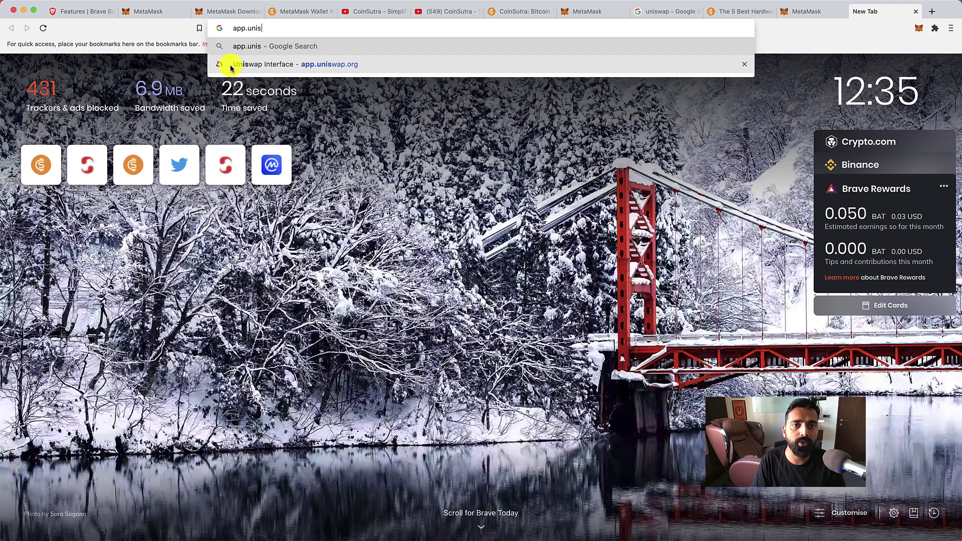
left_click(230, 65)
left_click(850, 69)
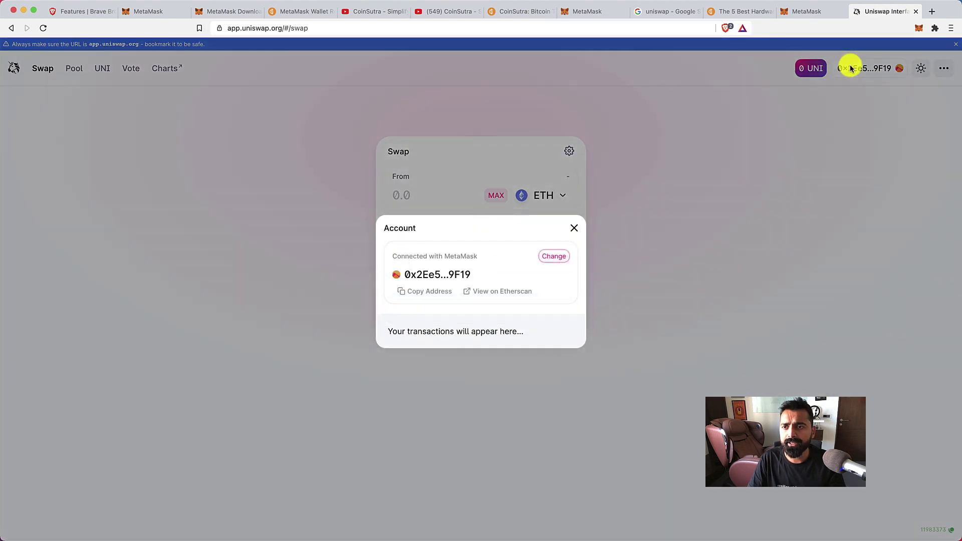
left_click(547, 257)
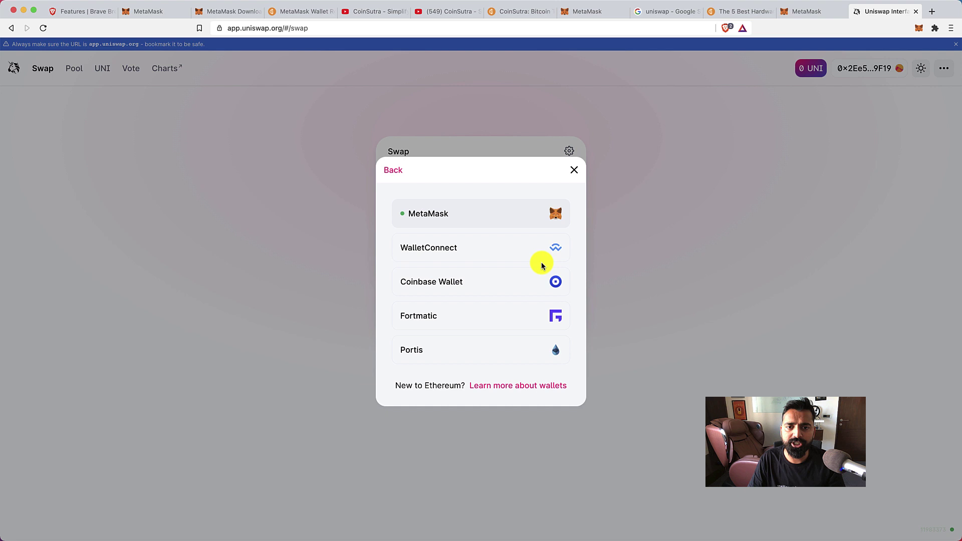
left_click(461, 211)
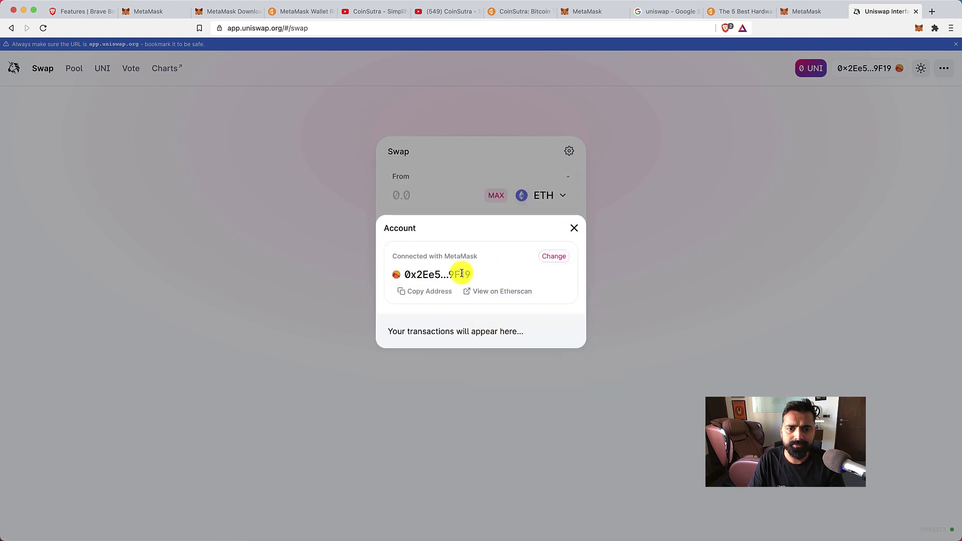
Compare with the MetaMask tab, then open and close Uniswap's wallet list.
left_click(802, 11)
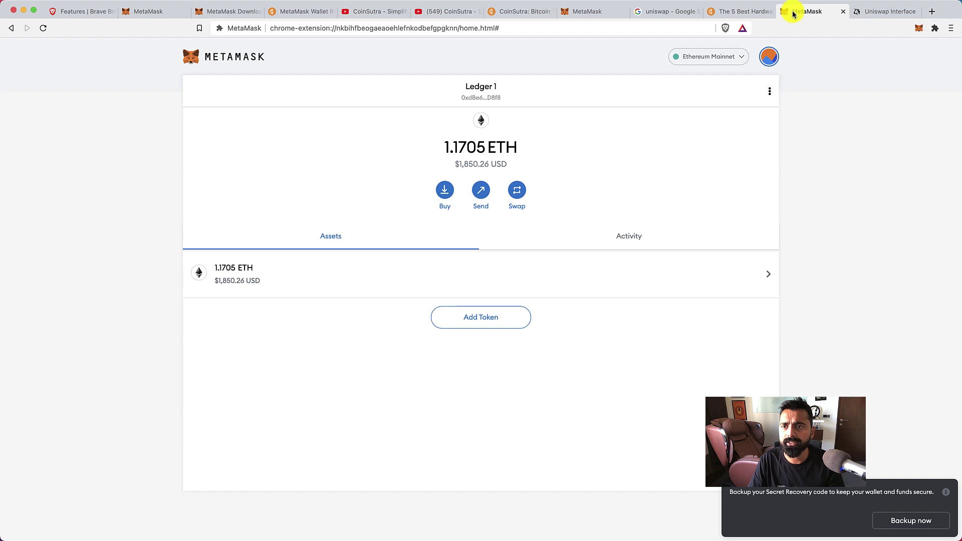
left_click(867, 11)
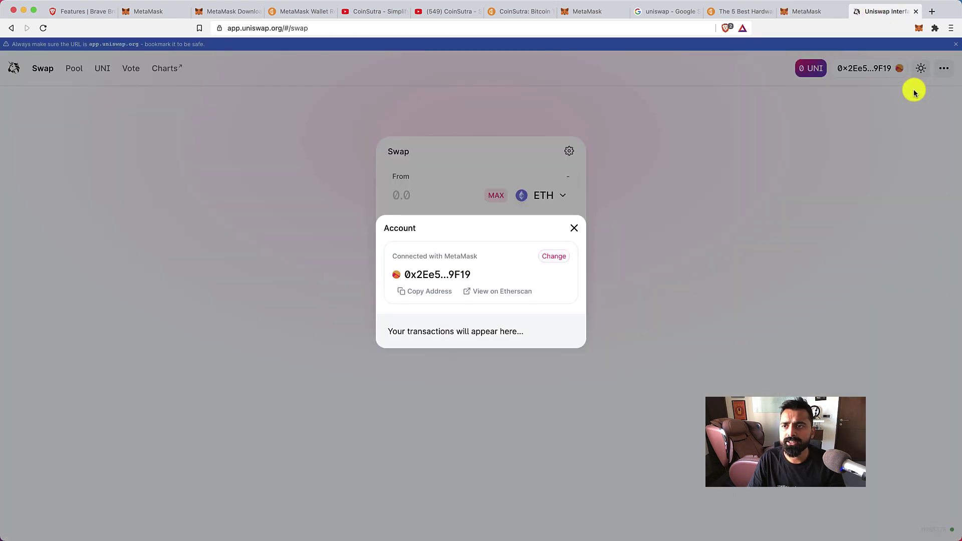
left_click(842, 103)
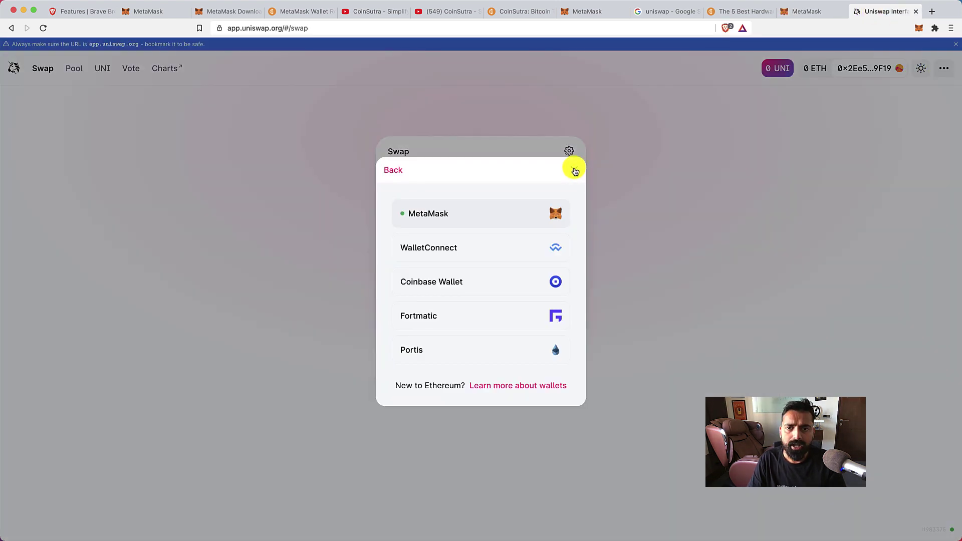
left_click(574, 169)
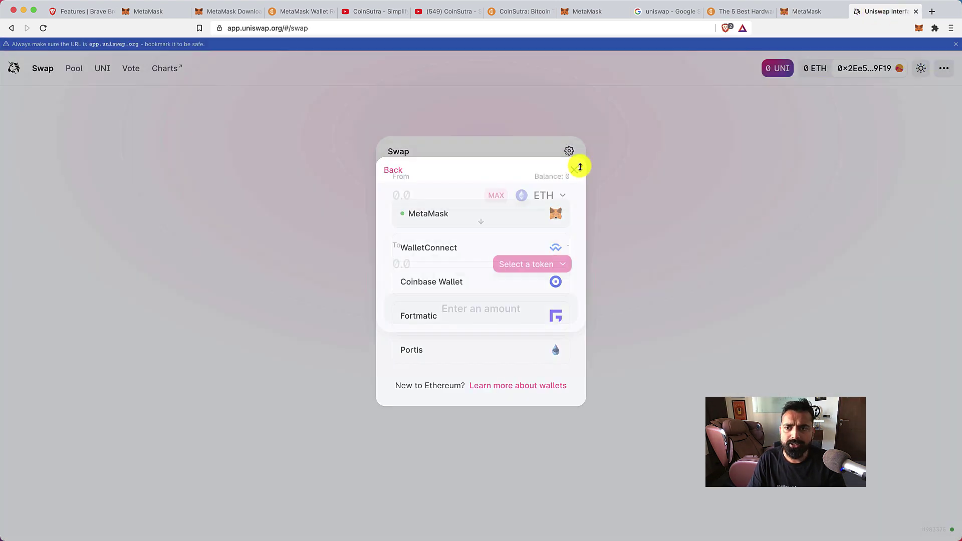
Review the connected account's wallet options again, close the details, and open a blank tab.
left_click(895, 71)
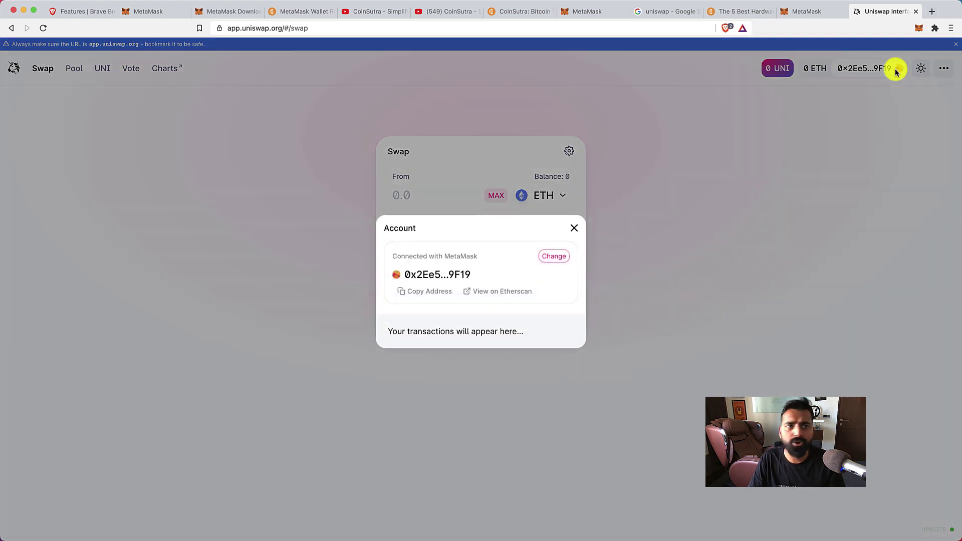
left_click(548, 257)
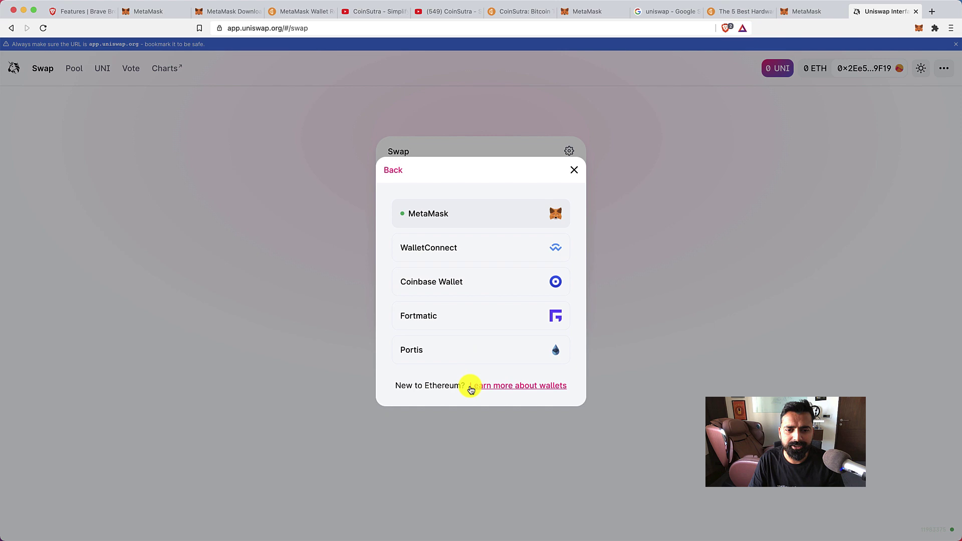
left_click(451, 215)
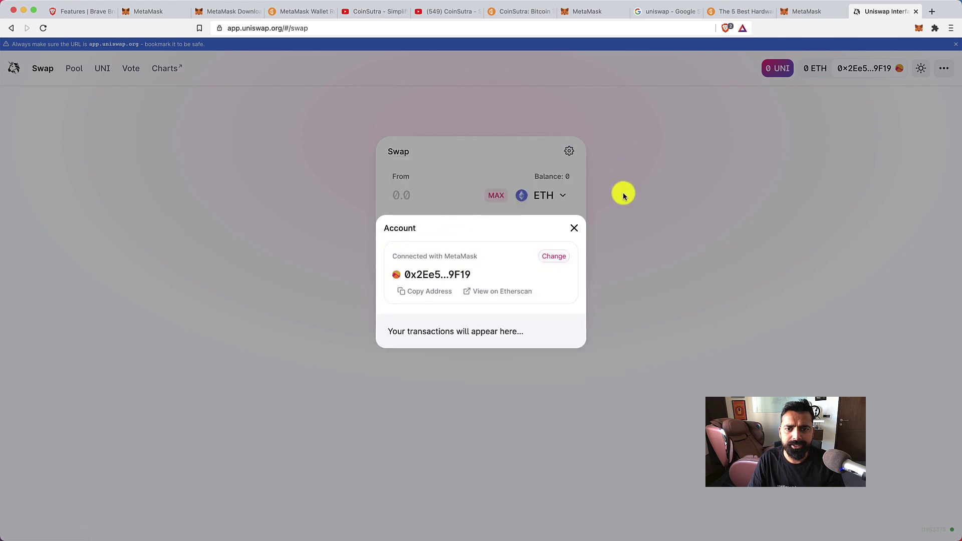
left_click(575, 229)
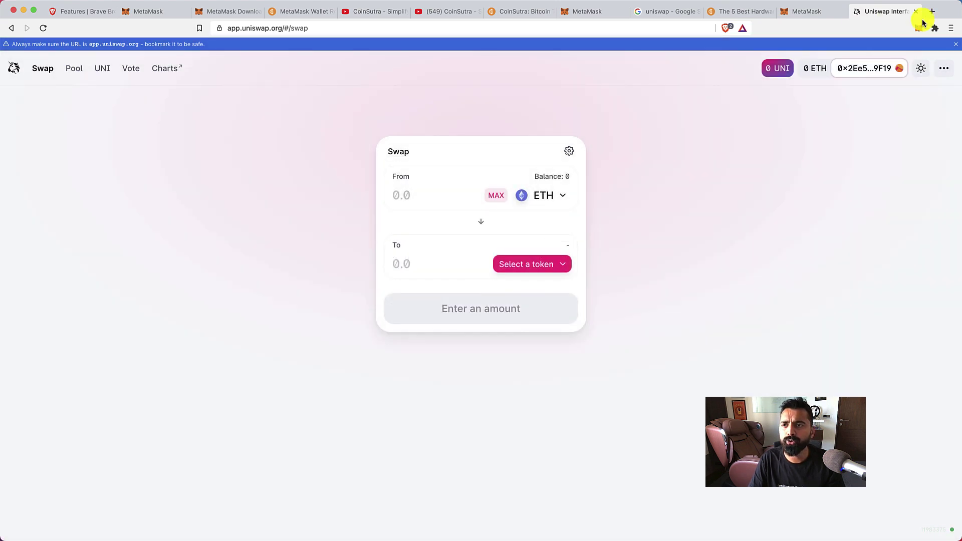
left_click(931, 11)
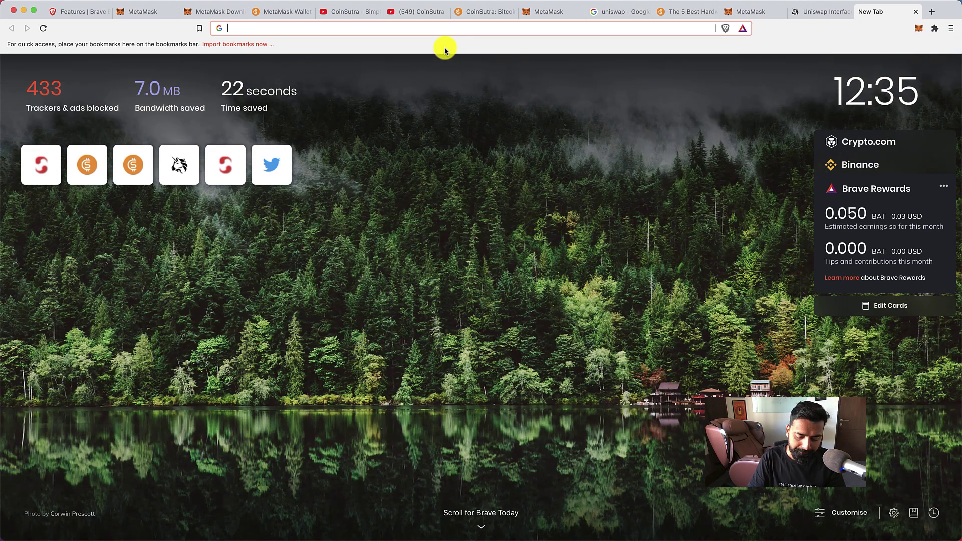
Search Google for 'bancor app' and switch to the opened Bancor Network tab.
type("bancor a")
key("Return")
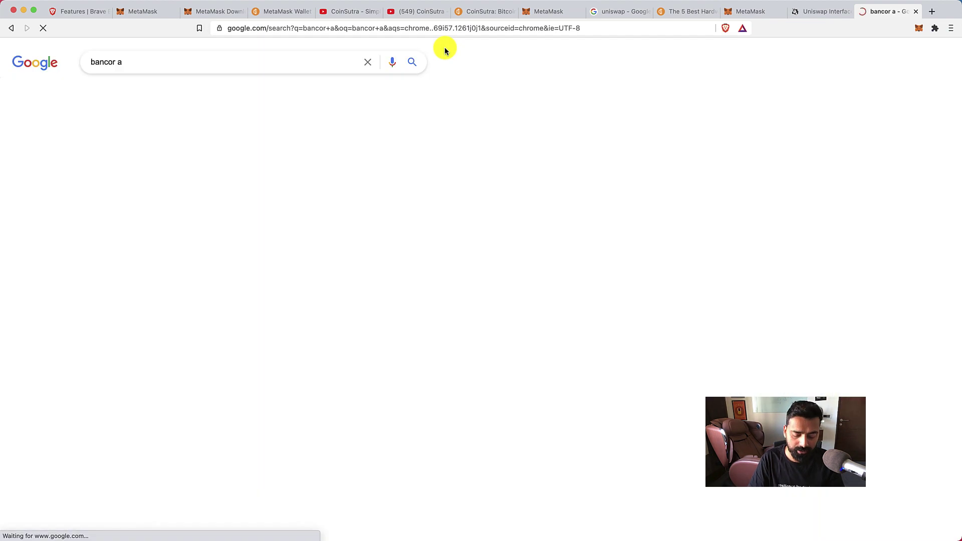
left_click(161, 68)
type("p")
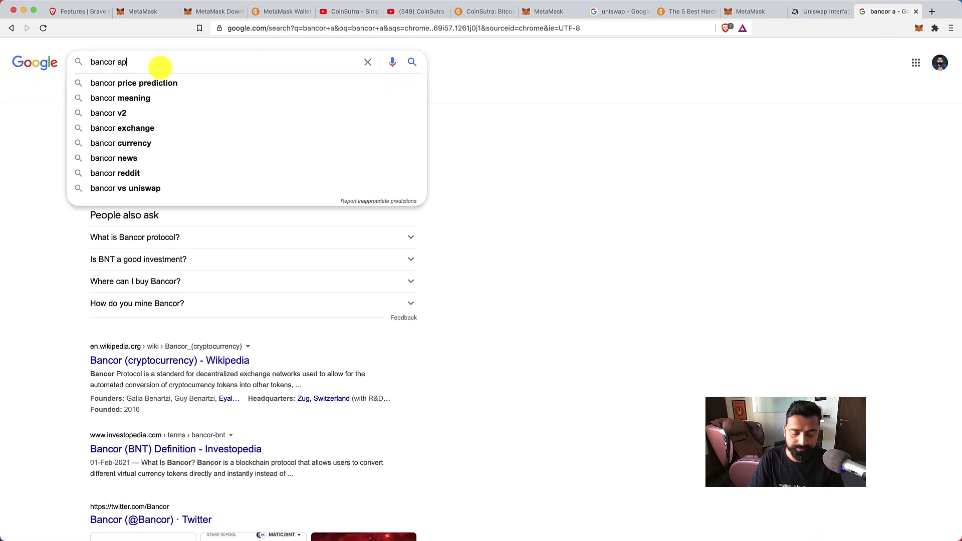
type("p")
key("Return")
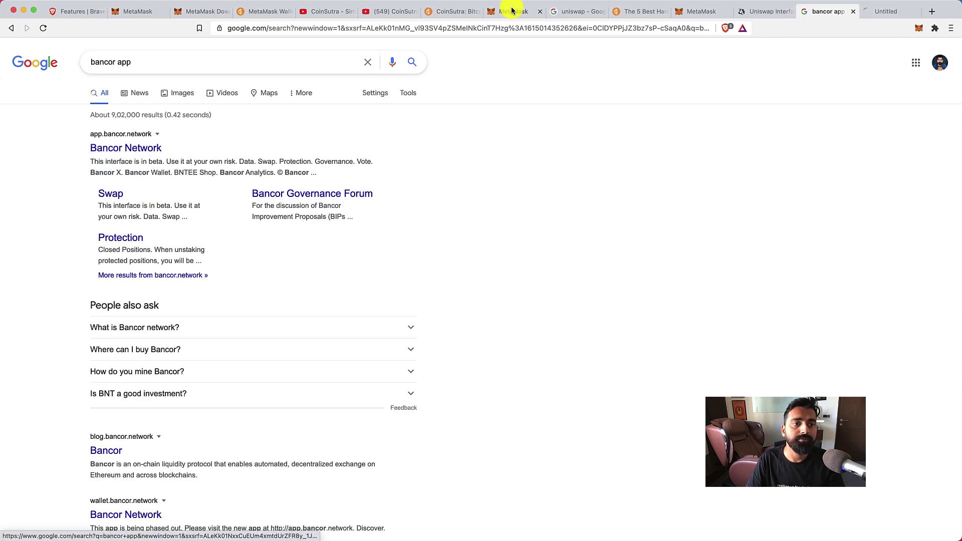
left_click(874, 14)
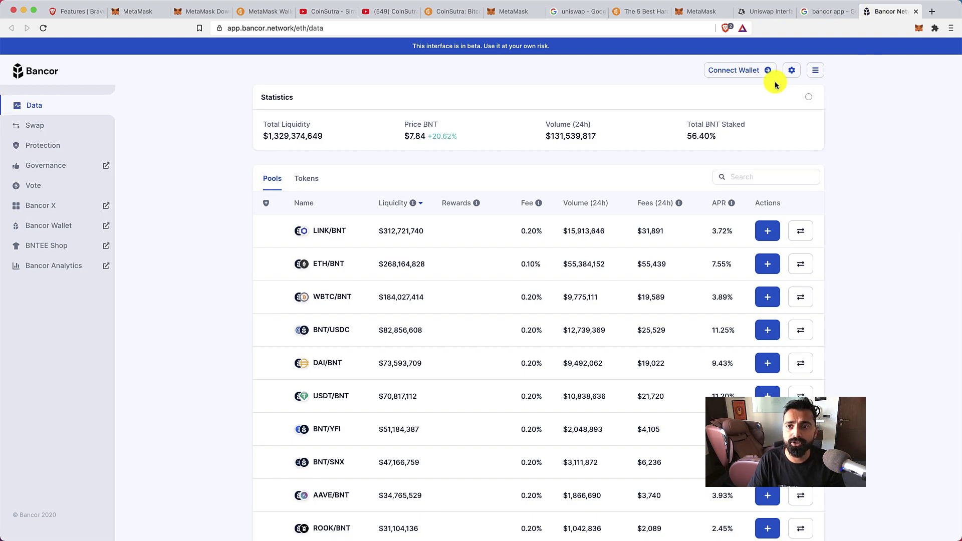
Connect Bancor to the Ledger 1 account through MetaMask and approve the connection.
left_click(741, 71)
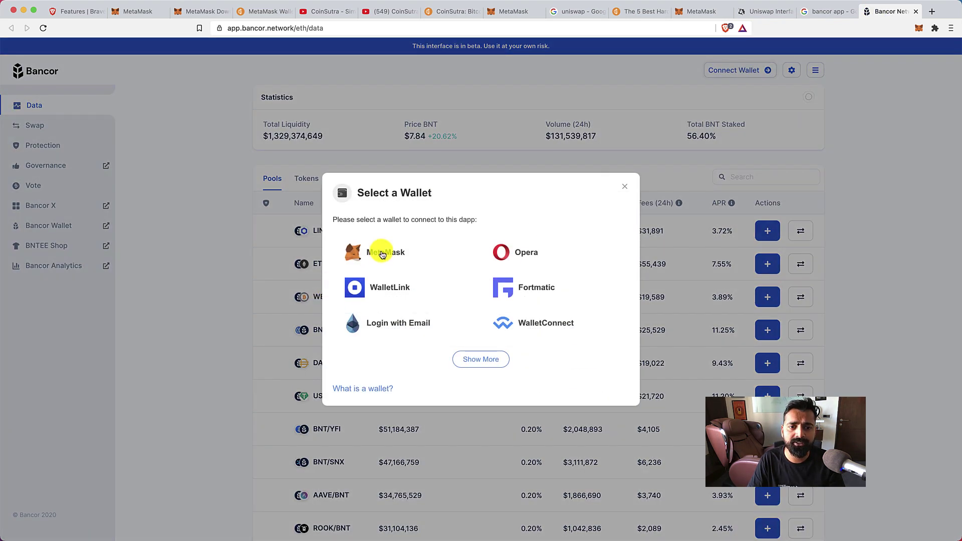
left_click(384, 250)
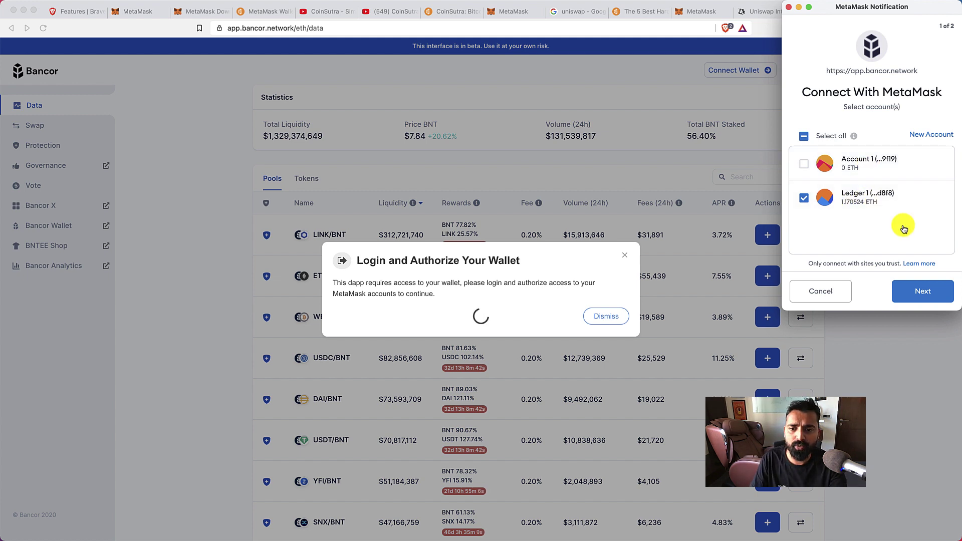
left_click(916, 298)
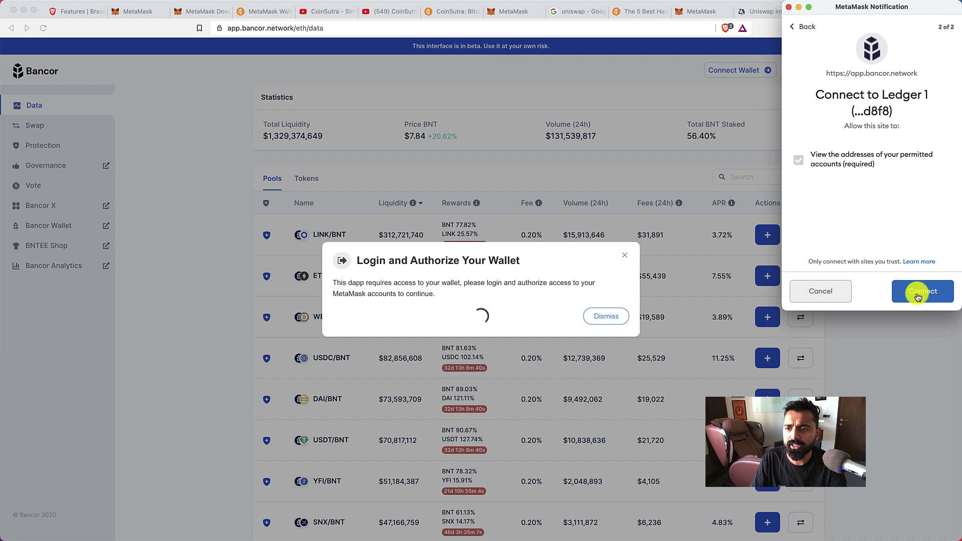
left_click(918, 297)
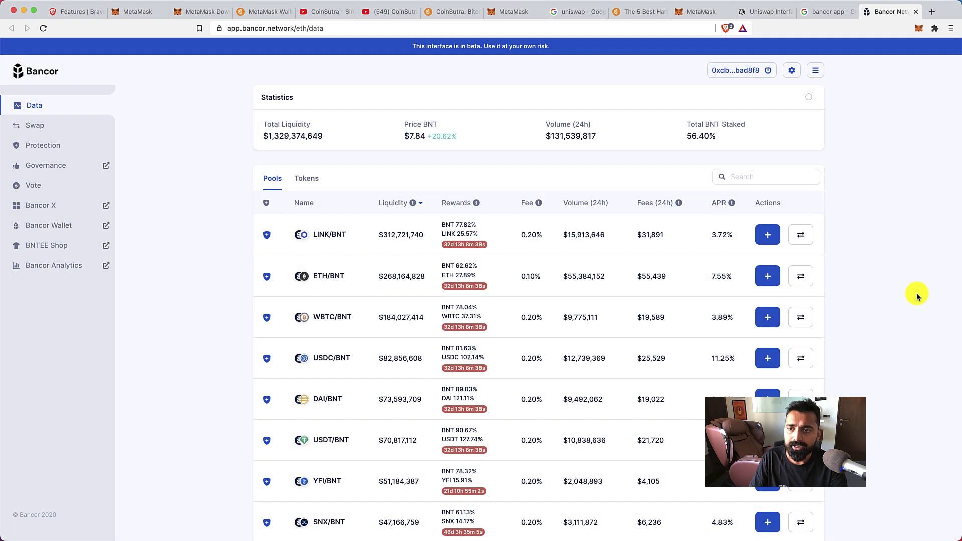